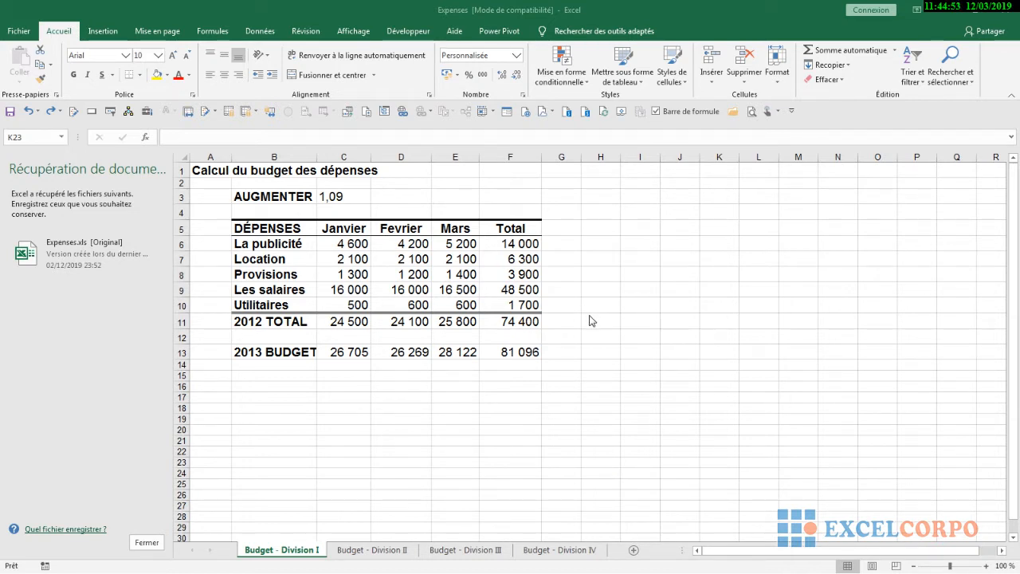
Examine the expense table and the 2013 BUDGET formulas for Janvier, Fevrier and Mars, keeping the Windows colour scheme if asked.
click(338, 240)
drag(352, 251, 457, 287)
click(644, 292)
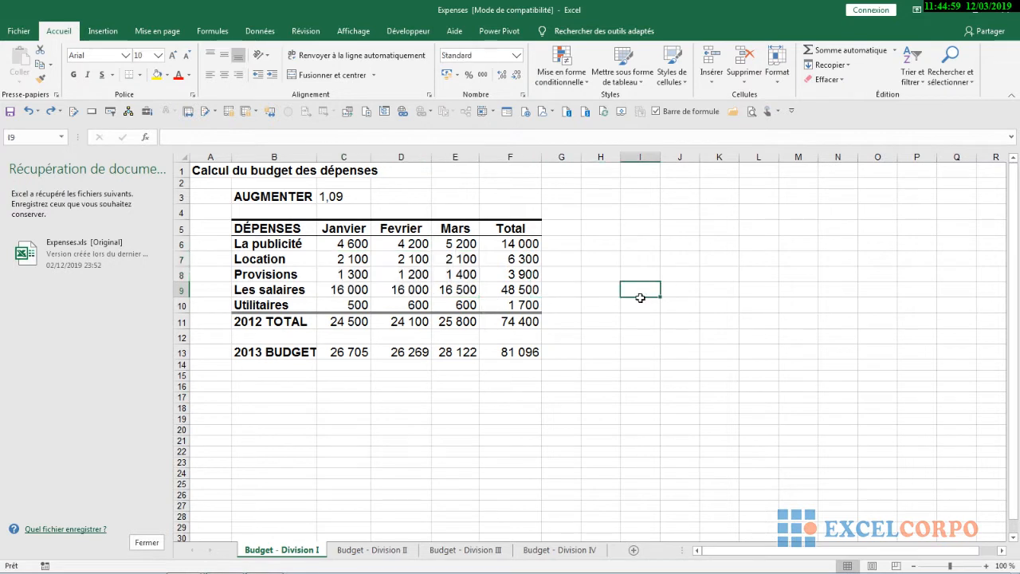
click(432, 408)
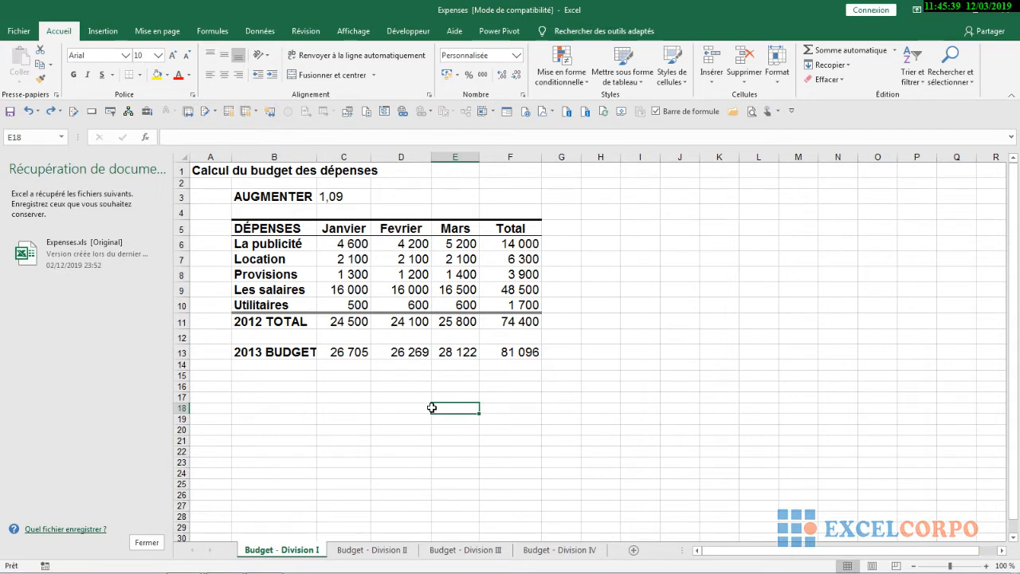
click(392, 388)
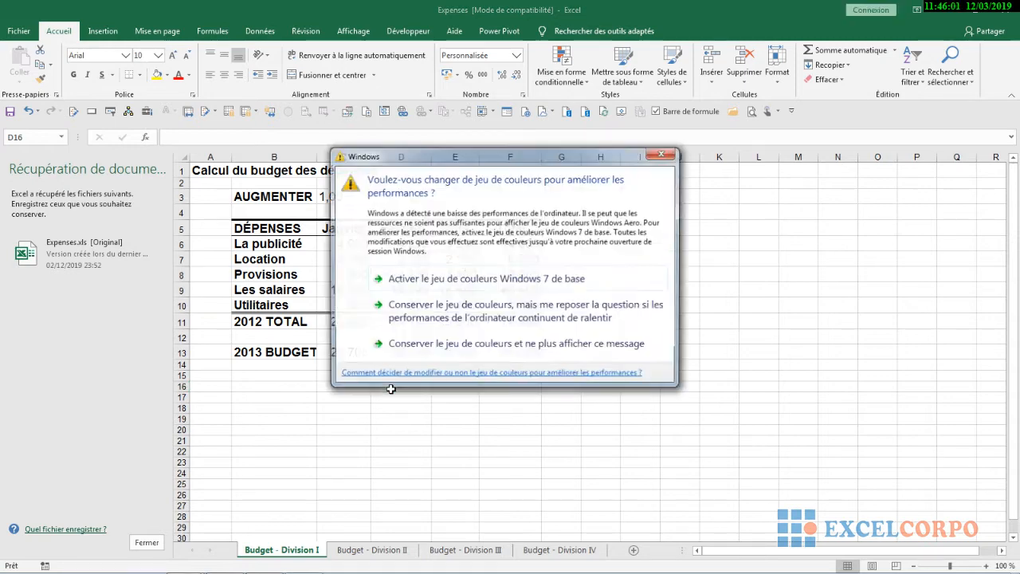
click(456, 307)
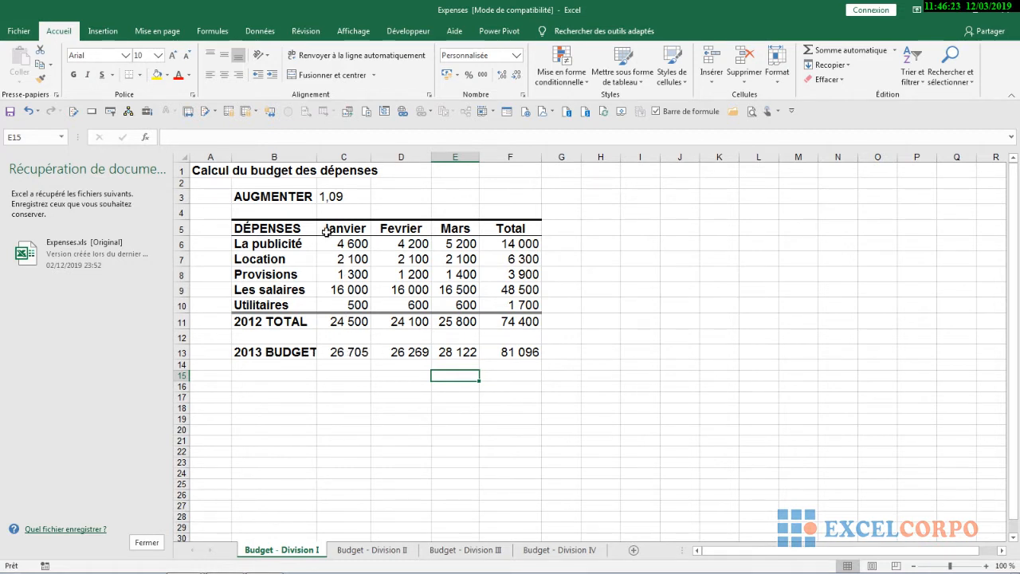
click(342, 348)
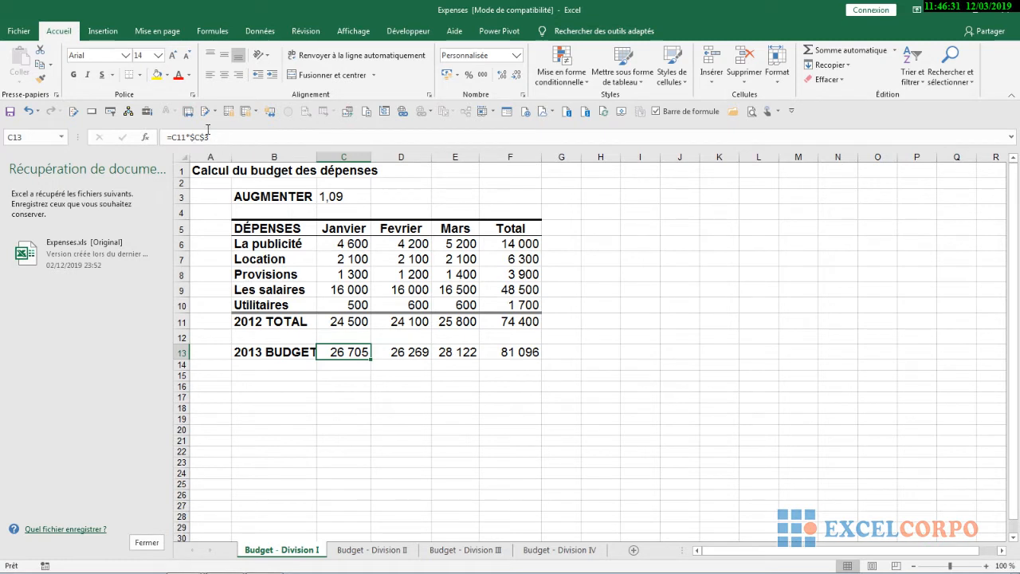
click(393, 350)
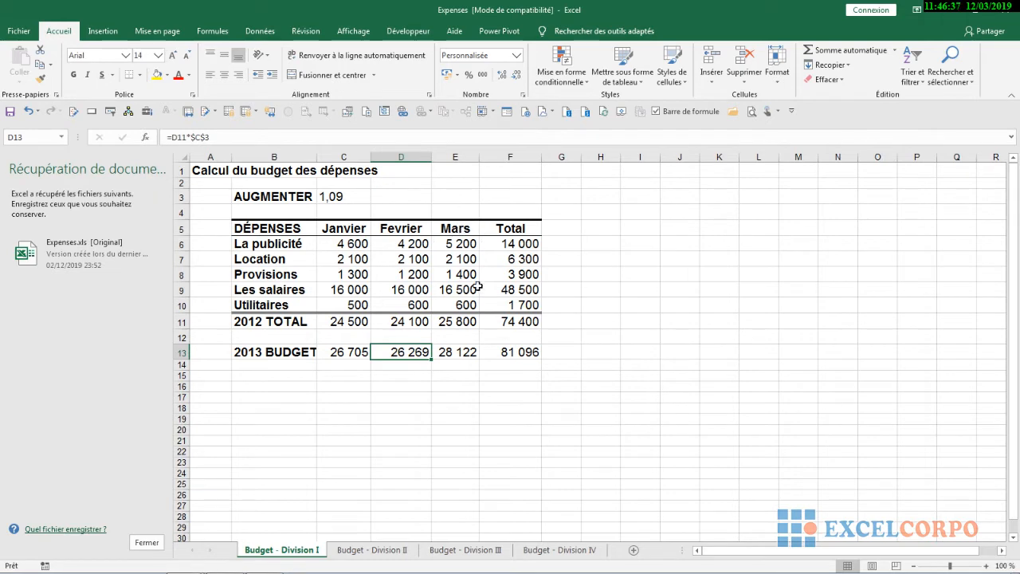
click(456, 352)
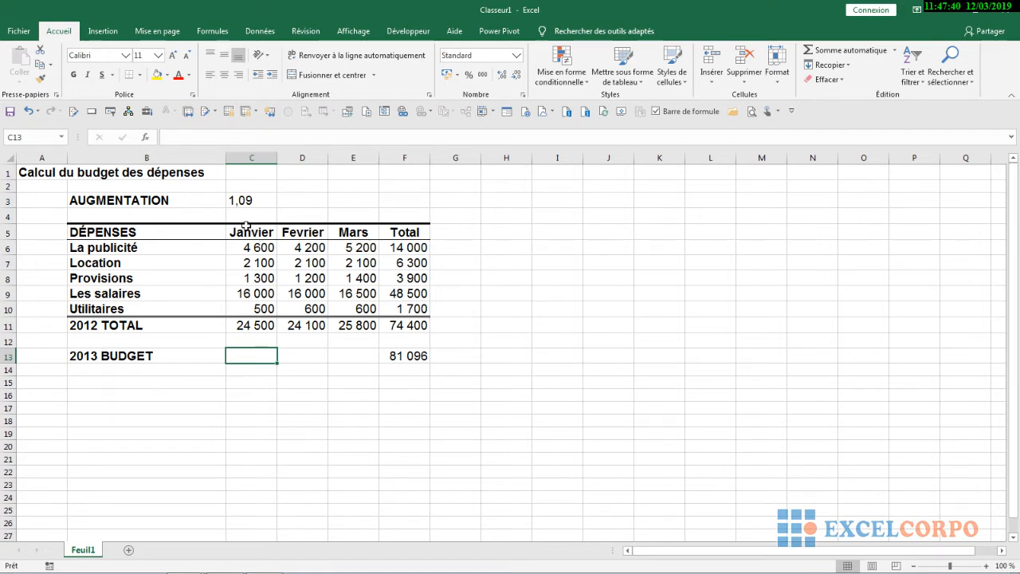
Enter the array formula =C11:E11*C3 across the 2013 BUDGET cells C13:E13.
click(234, 390)
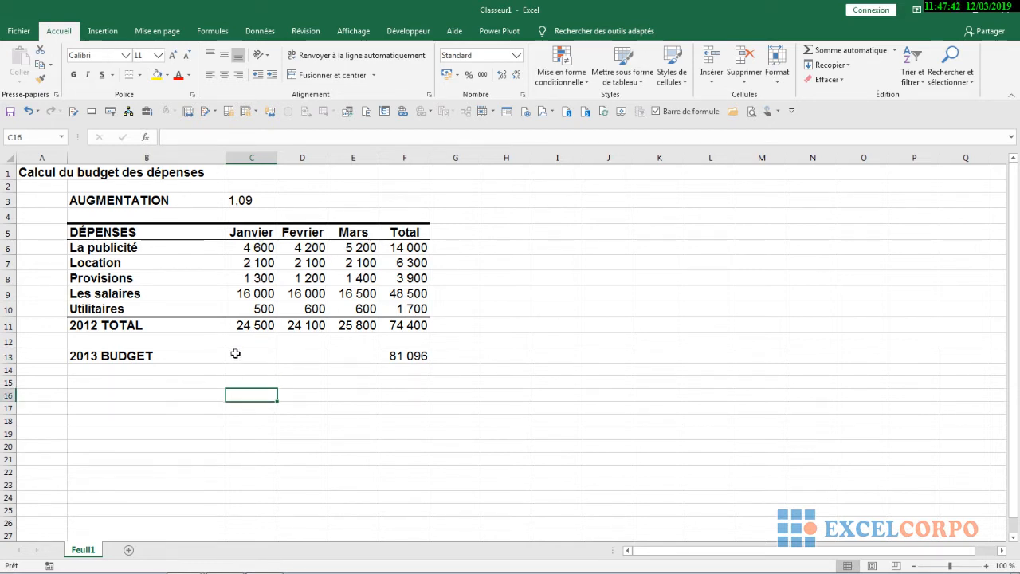
click(235, 353)
drag(235, 353, 374, 353)
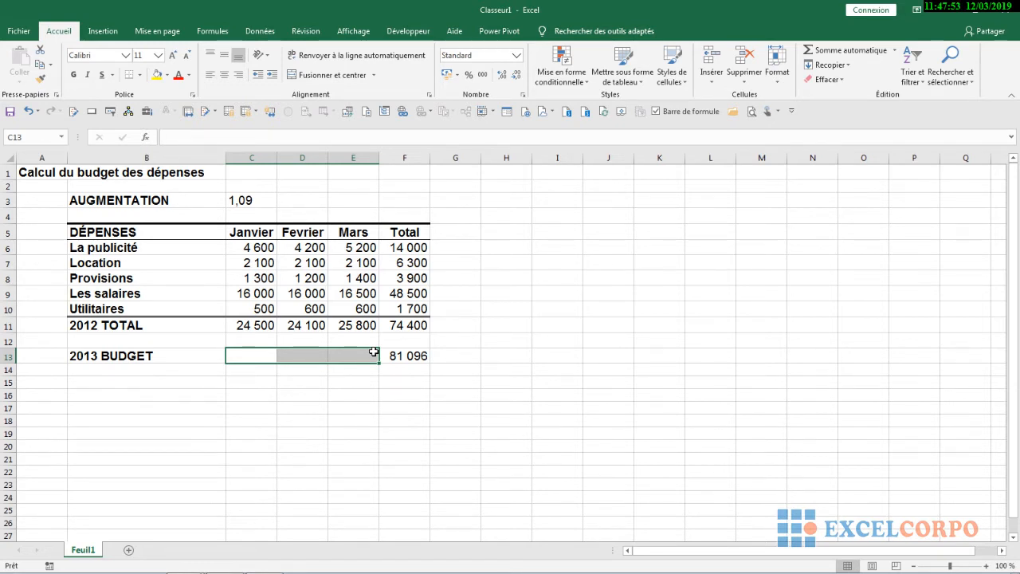
text(=)
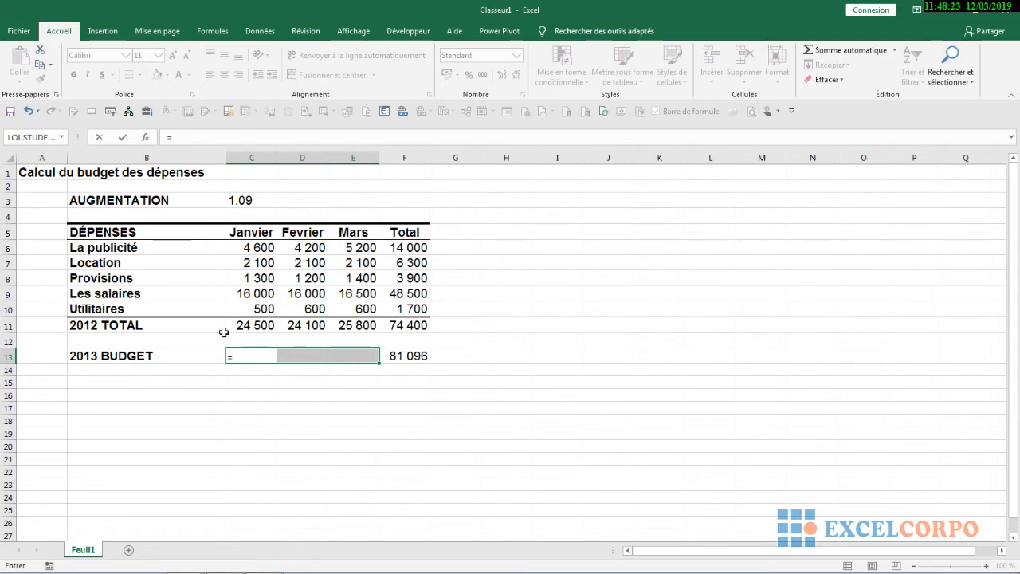
drag(240, 326, 365, 327)
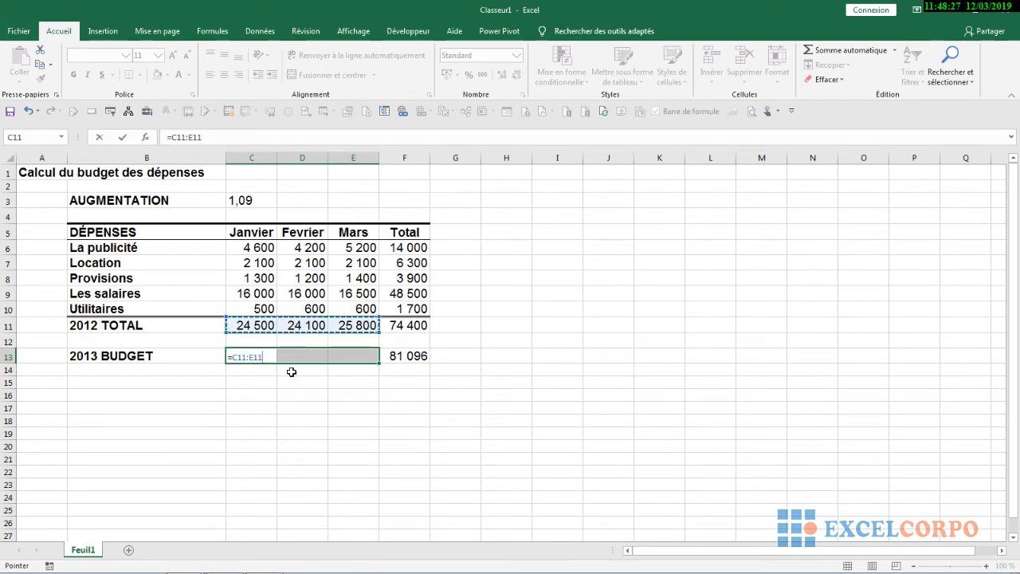
text(*)
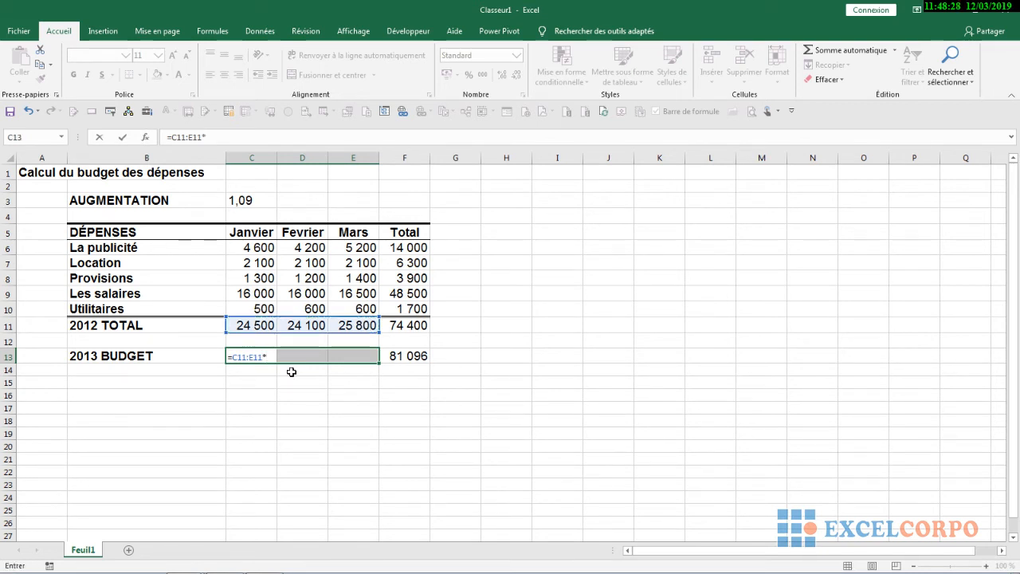
click(246, 200)
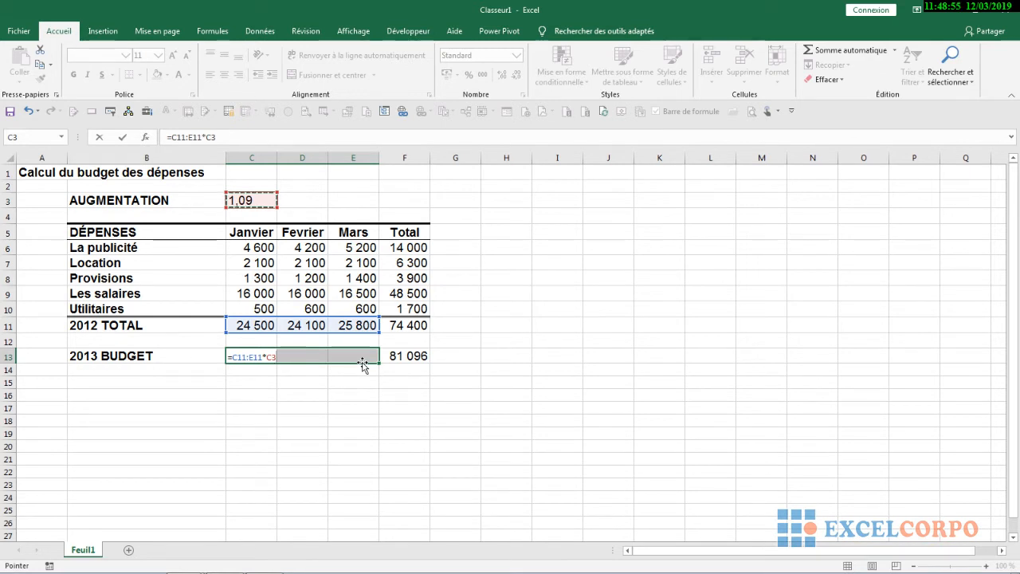
key(ctrl+shift+Return)
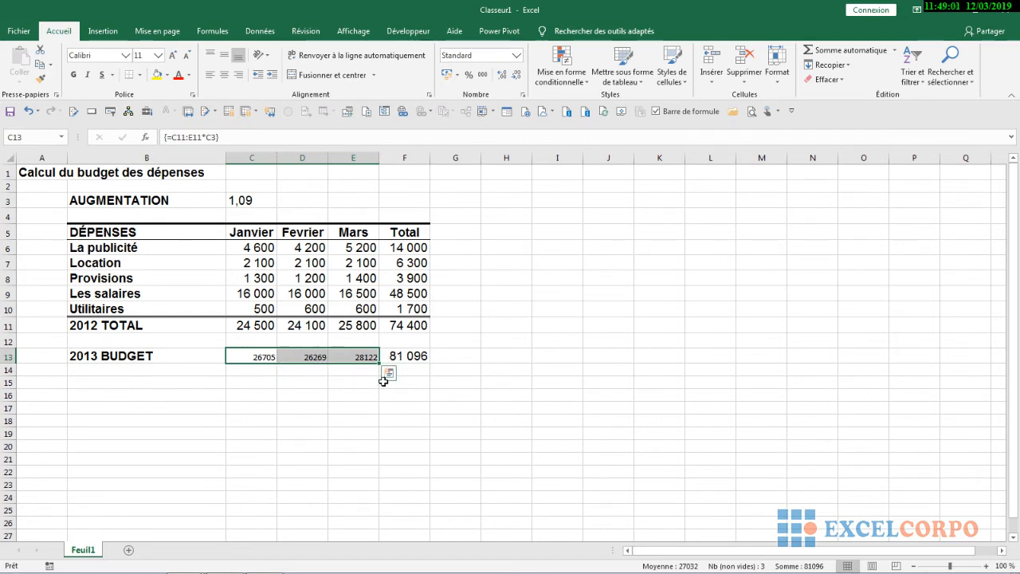
click(340, 406)
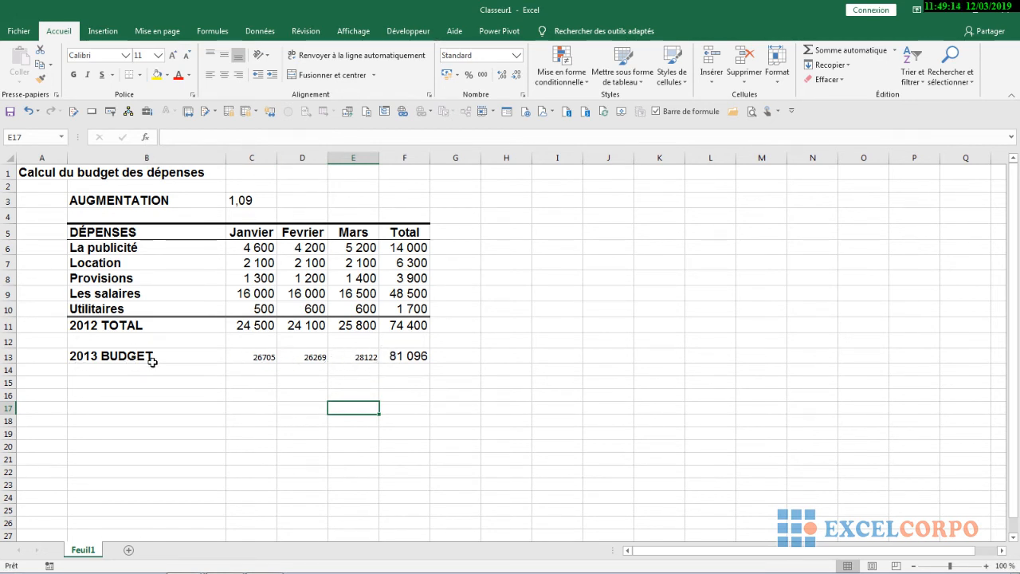
Compare the array formula in C13:E13 with the regular formulas in the Total cells F13 and F11.
drag(255, 356, 358, 356)
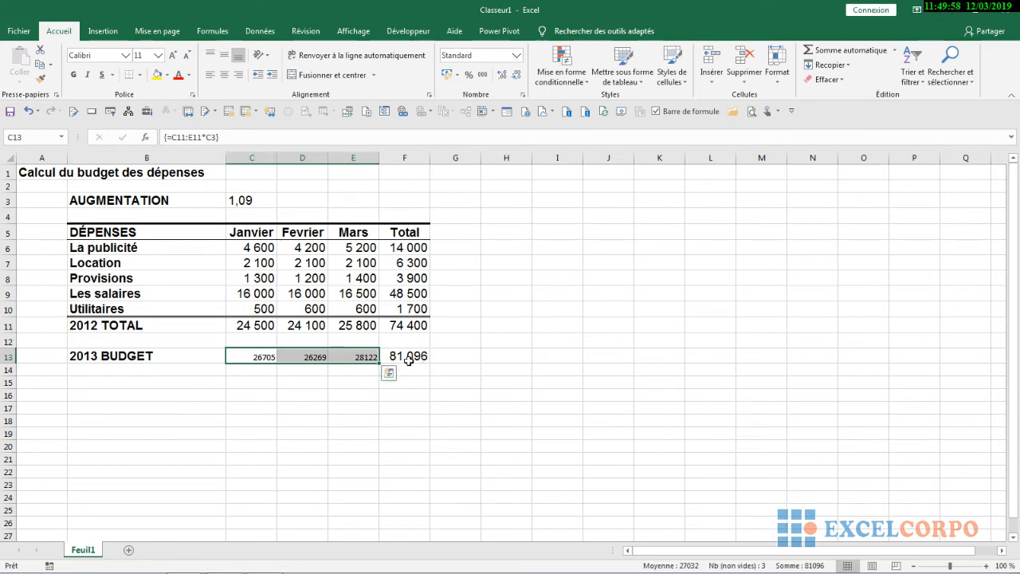
click(408, 359)
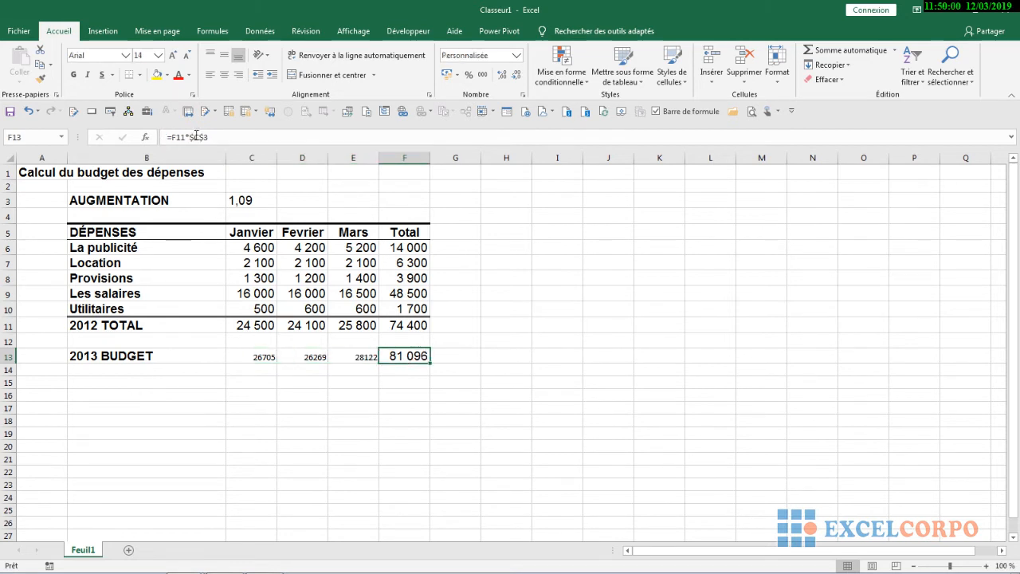
click(415, 323)
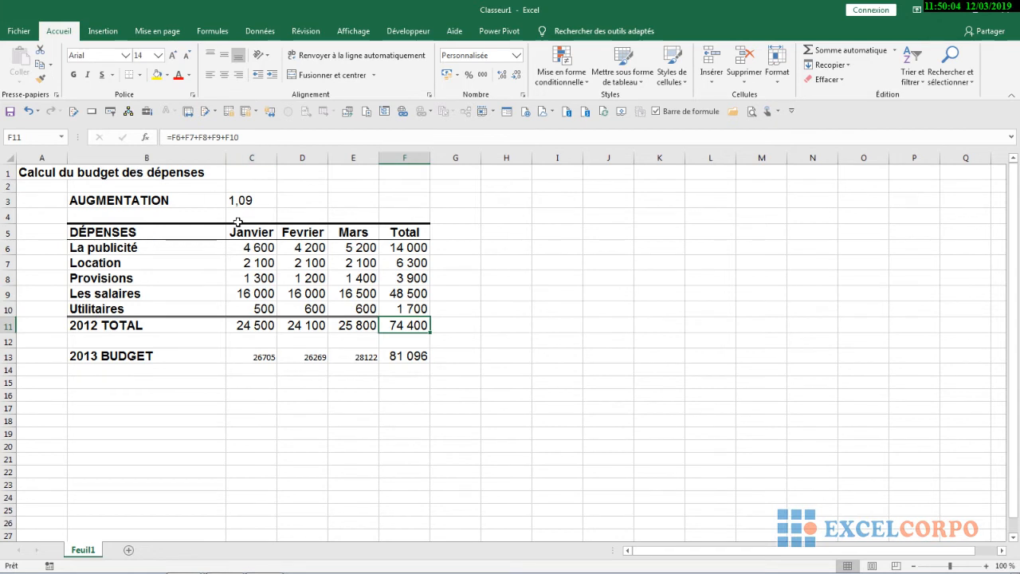
click(296, 425)
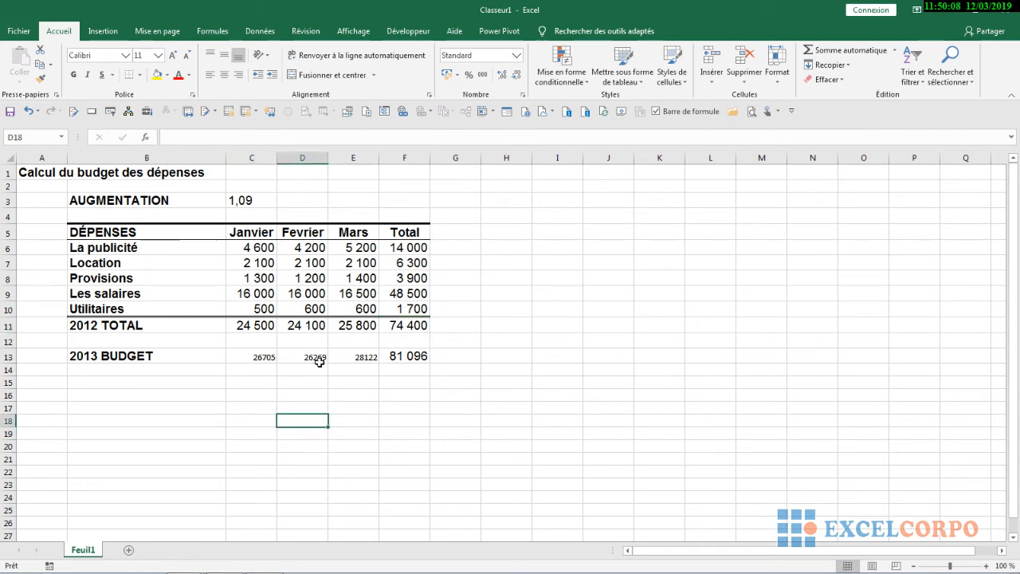
drag(239, 357, 376, 355)
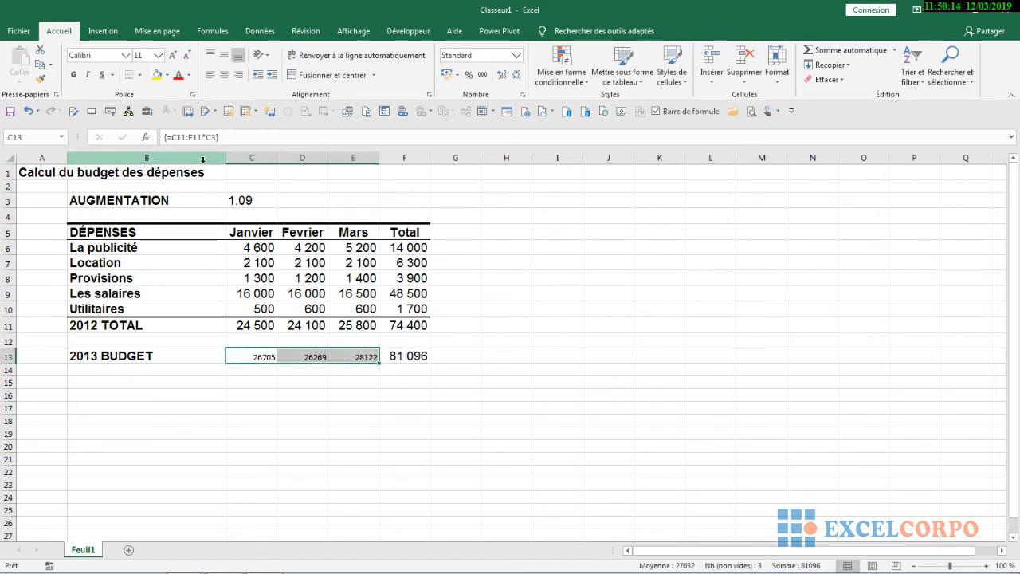
click(410, 396)
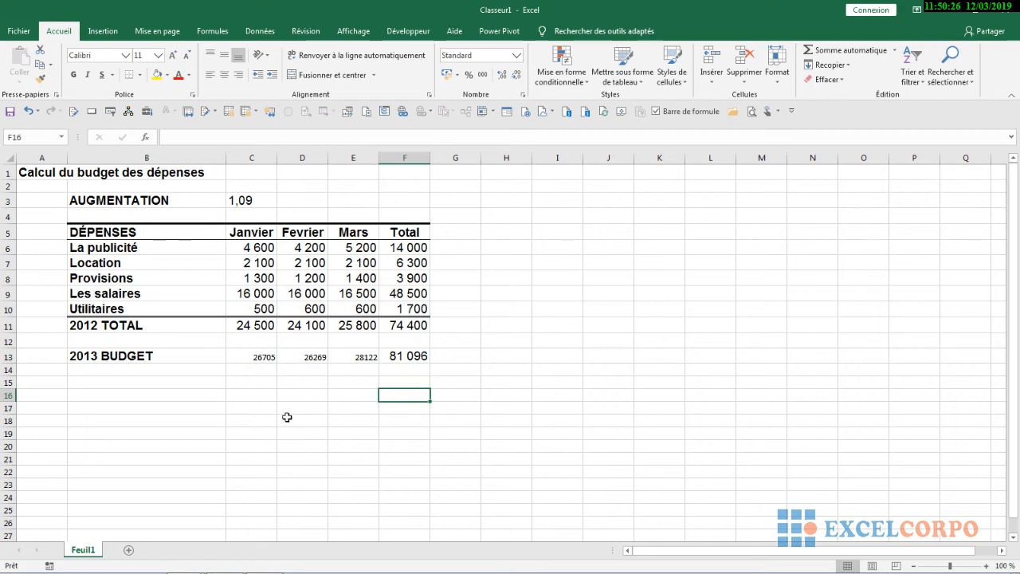
drag(229, 358, 363, 356)
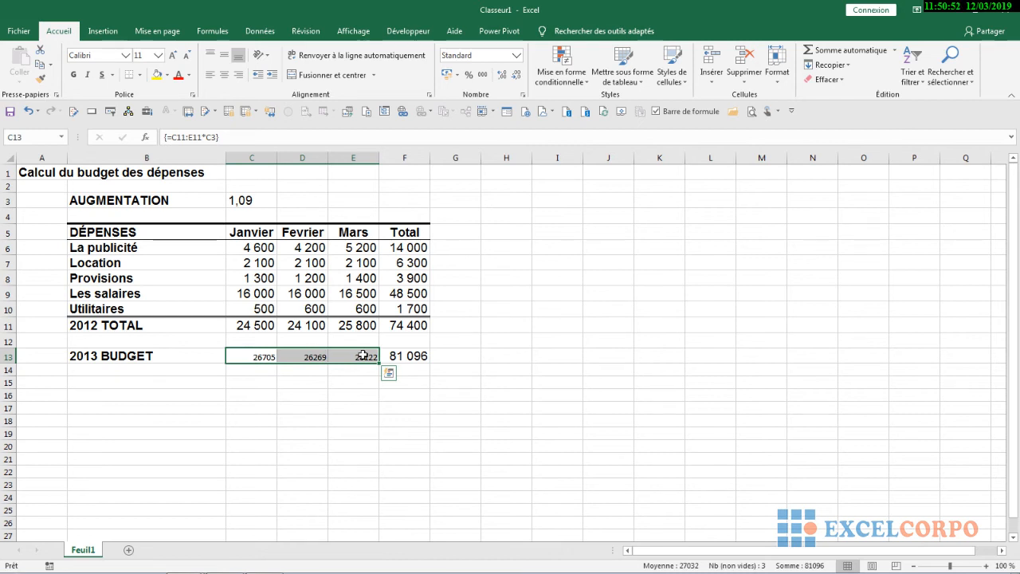
click(384, 394)
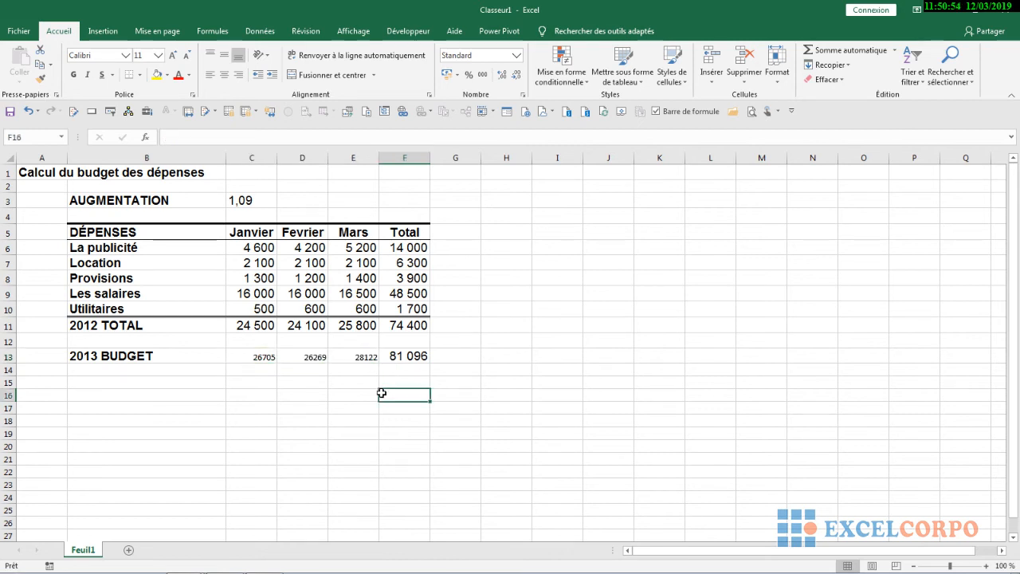
Try to edit cell C13 alone within the array range, entering 11:51 and restoring its formula, and discard the edit.
click(248, 355)
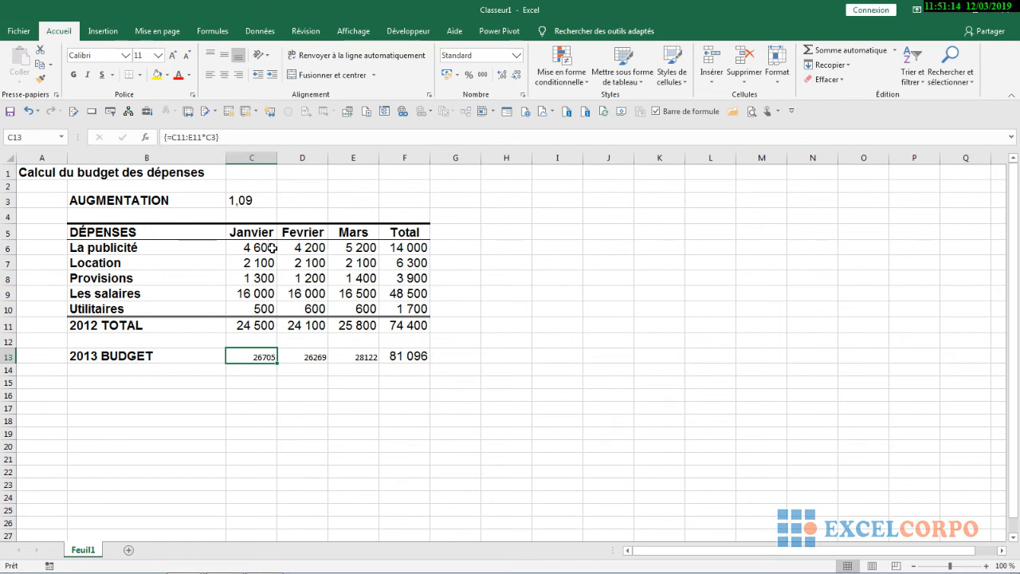
double_click(268, 350)
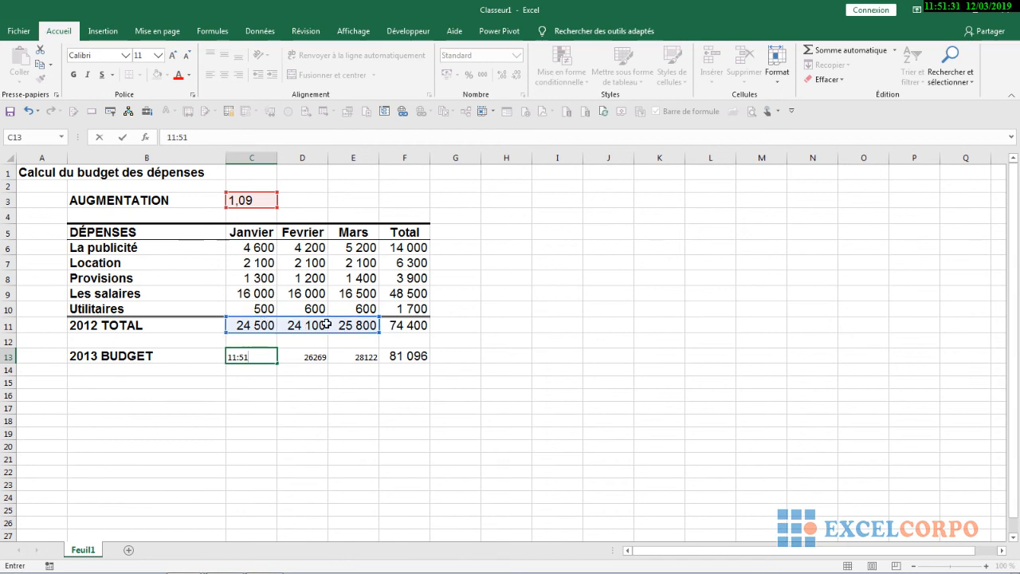
click(260, 357)
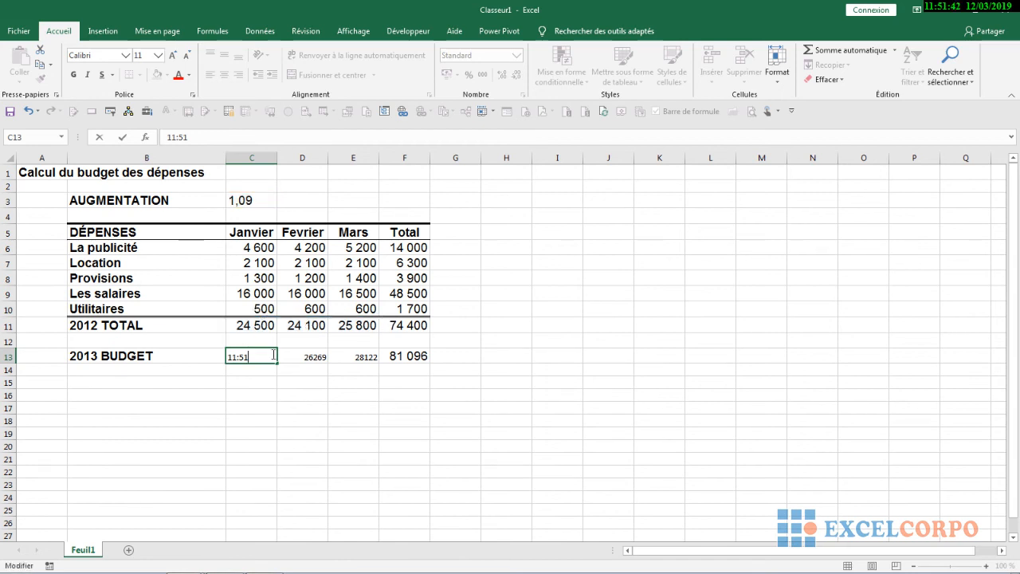
click(28, 112)
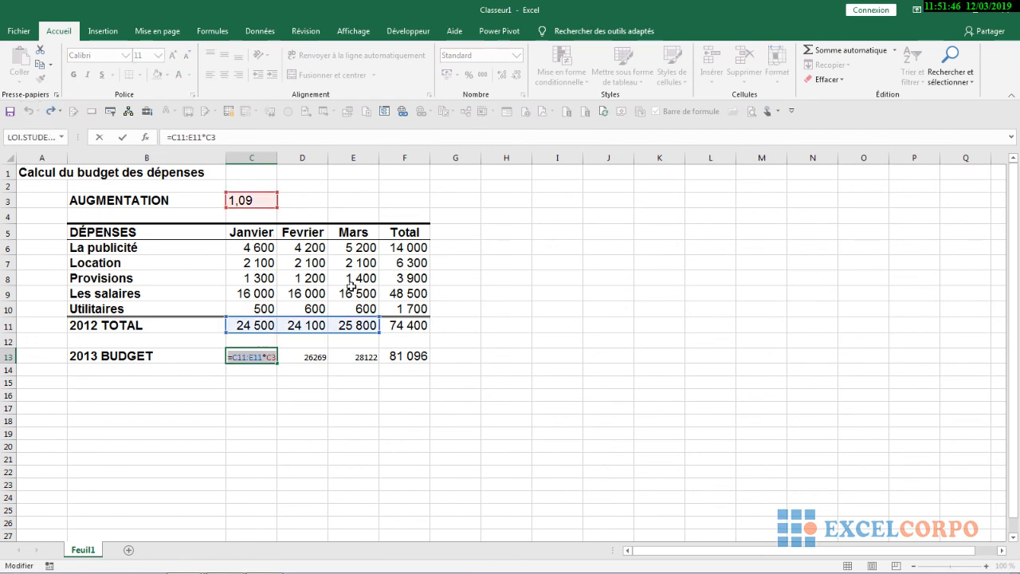
key(Return)
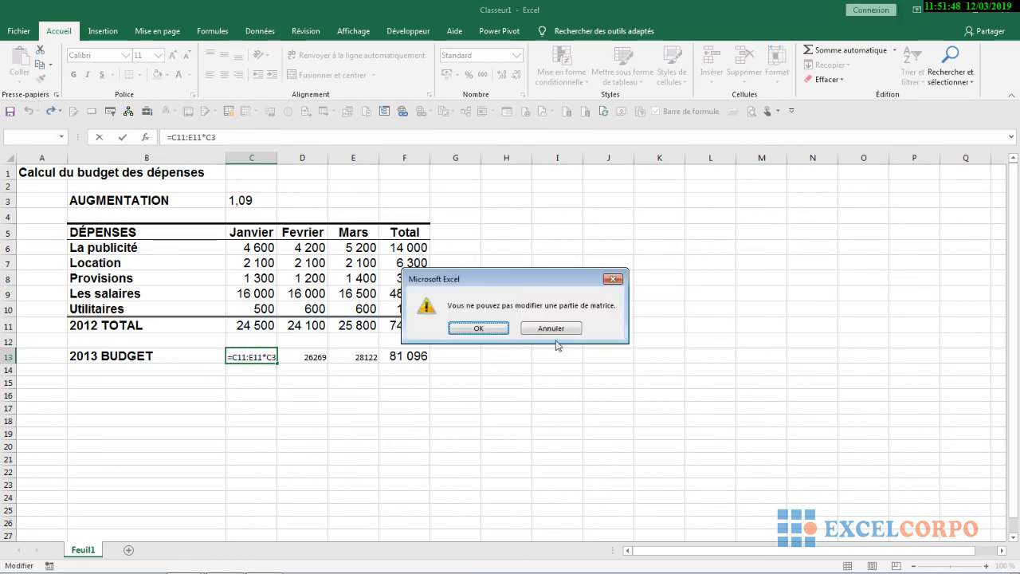
click(551, 328)
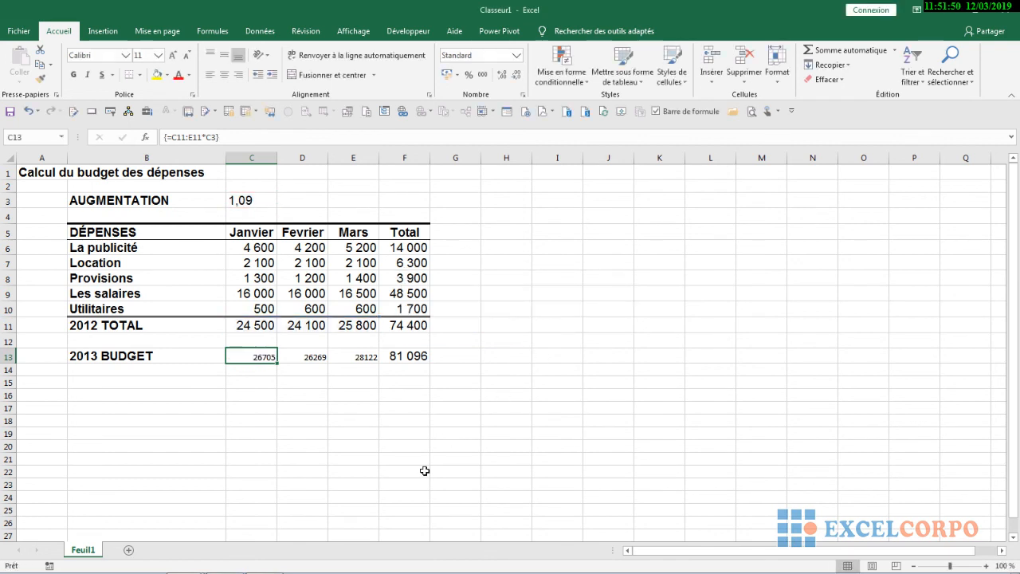
click(264, 562)
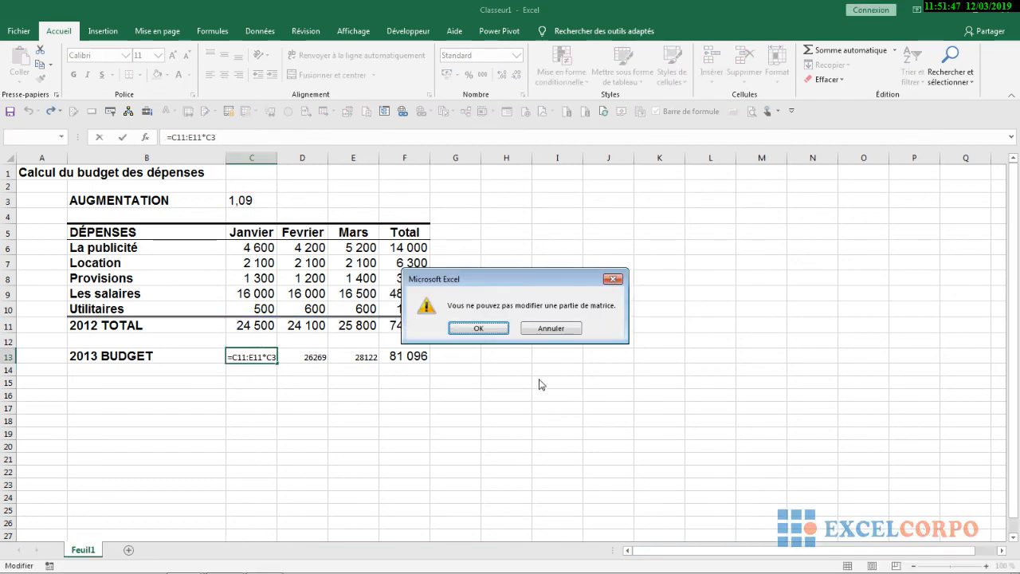
click(552, 329)
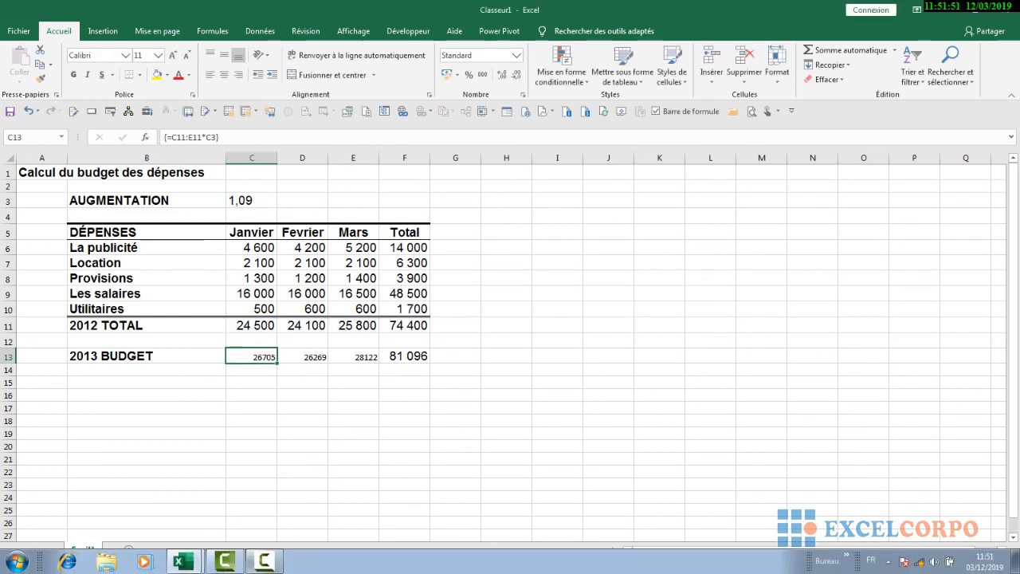
click(263, 563)
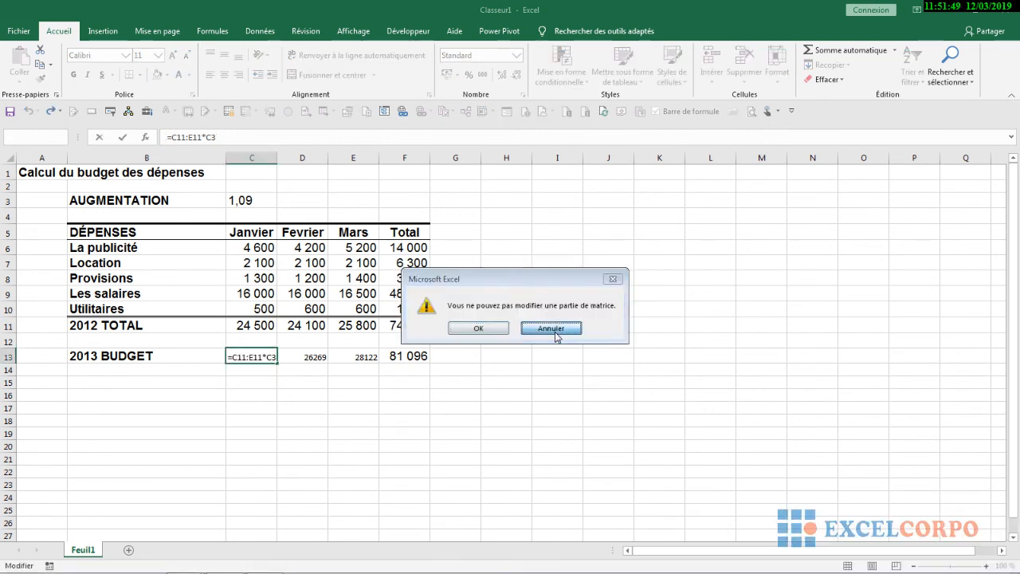
click(551, 329)
mouse_move(260, 540)
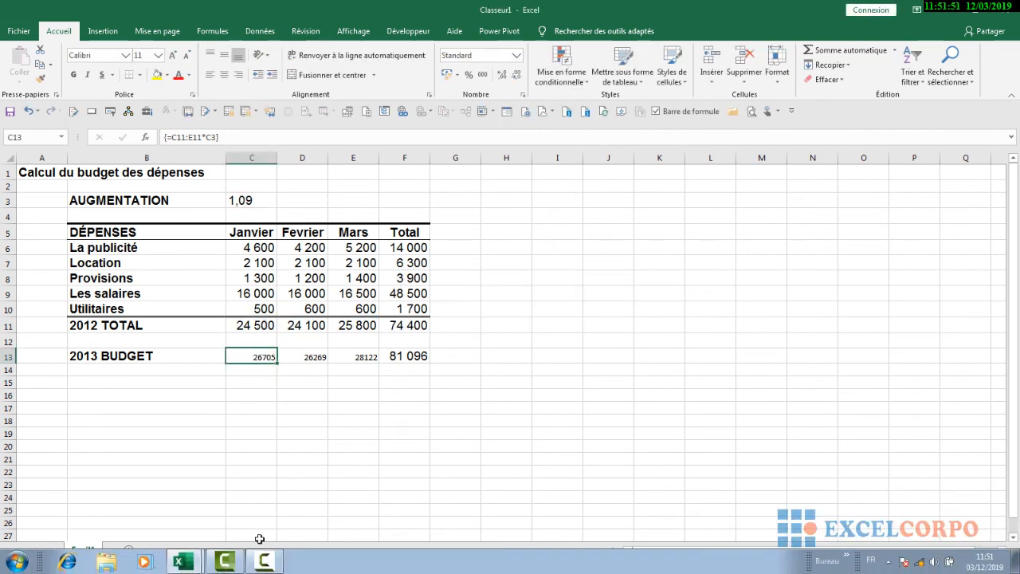
click(263, 563)
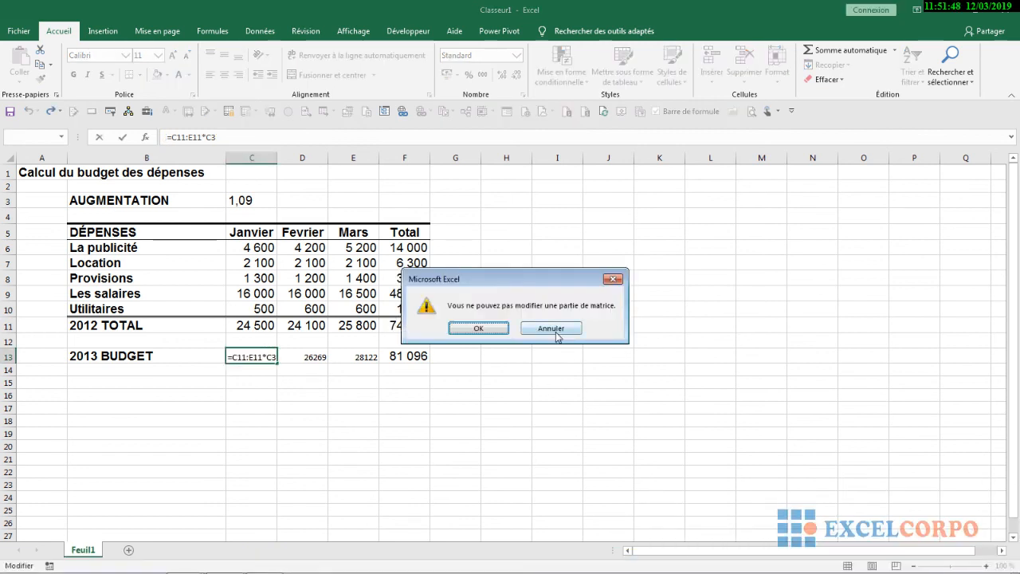
click(557, 333)
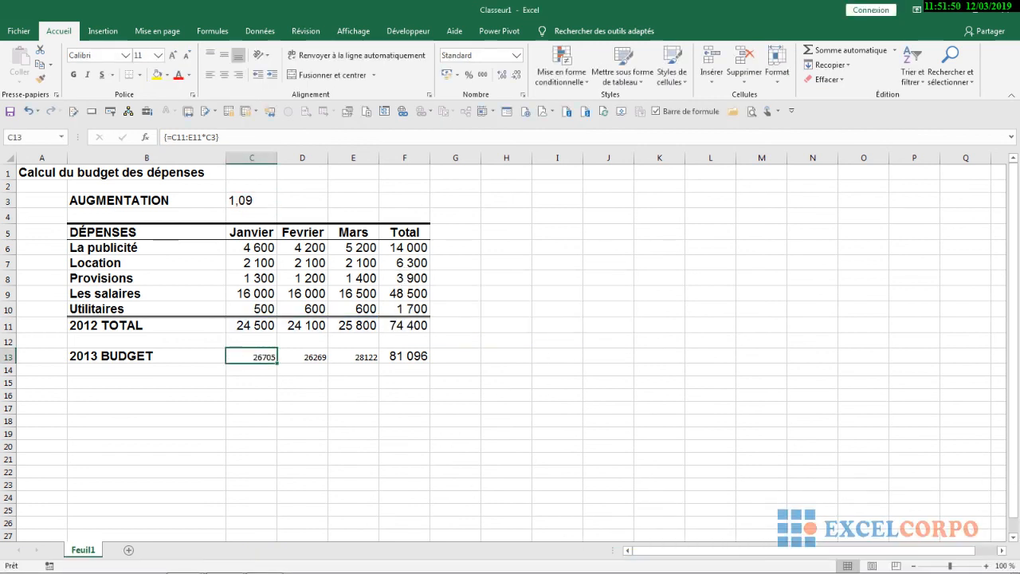
click(263, 563)
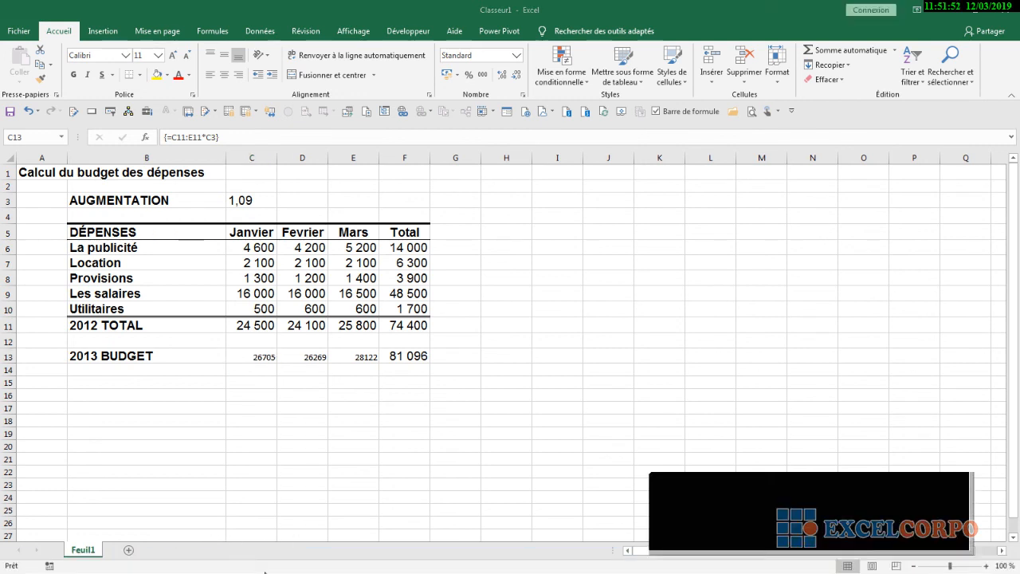